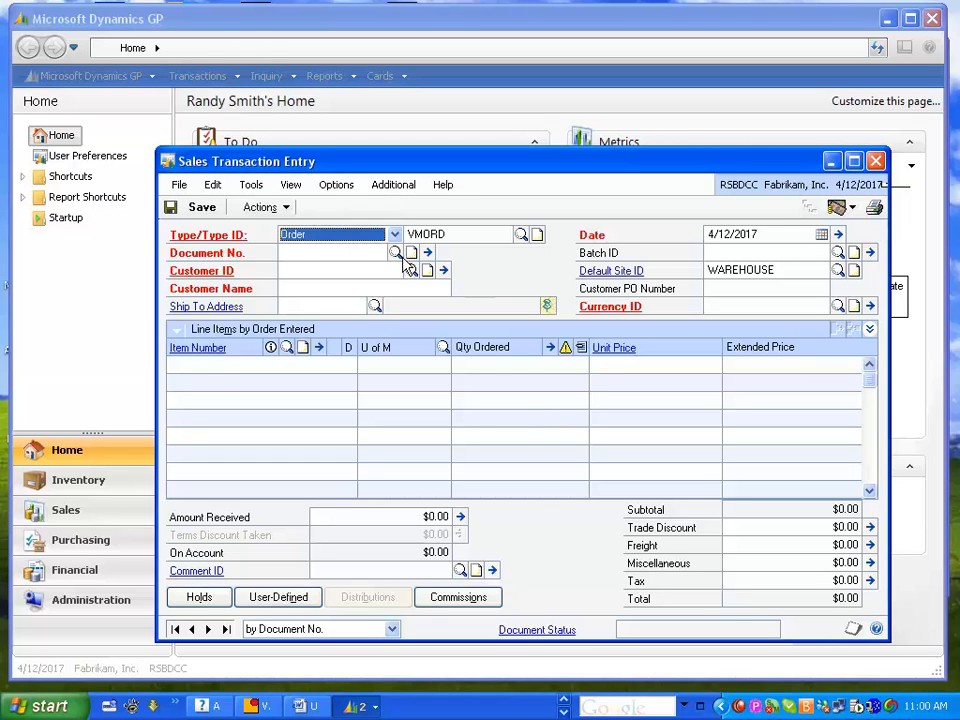
# - Open the last order in the list of unposted sales transactions and select its DC-FG01 line item
pyautogui.click(395, 252)
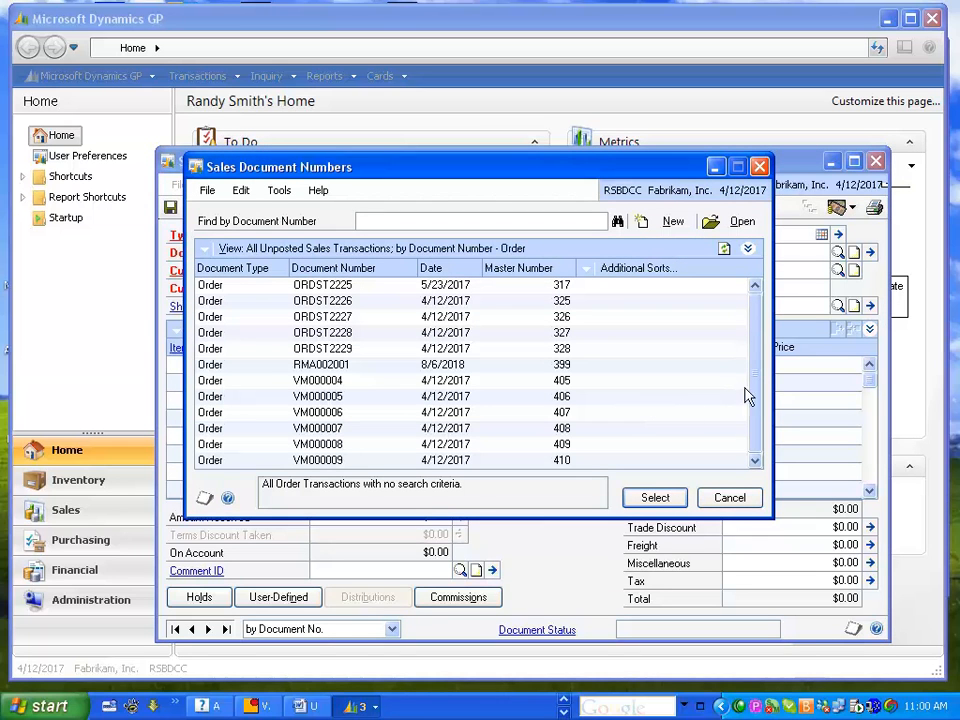
pyautogui.click(337, 461)
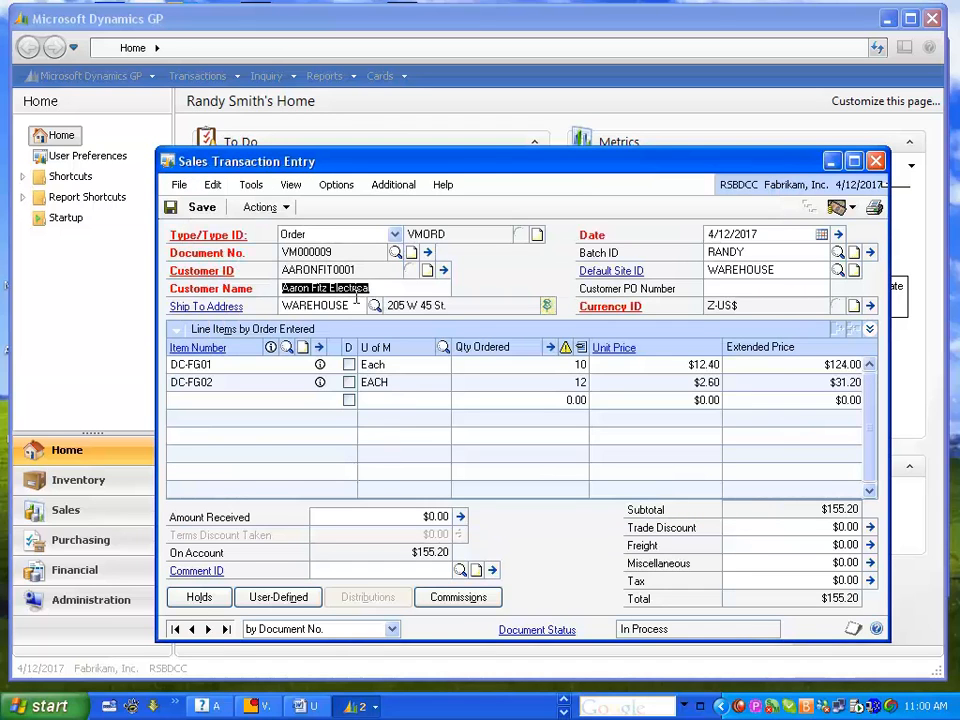
pyautogui.click(226, 364)
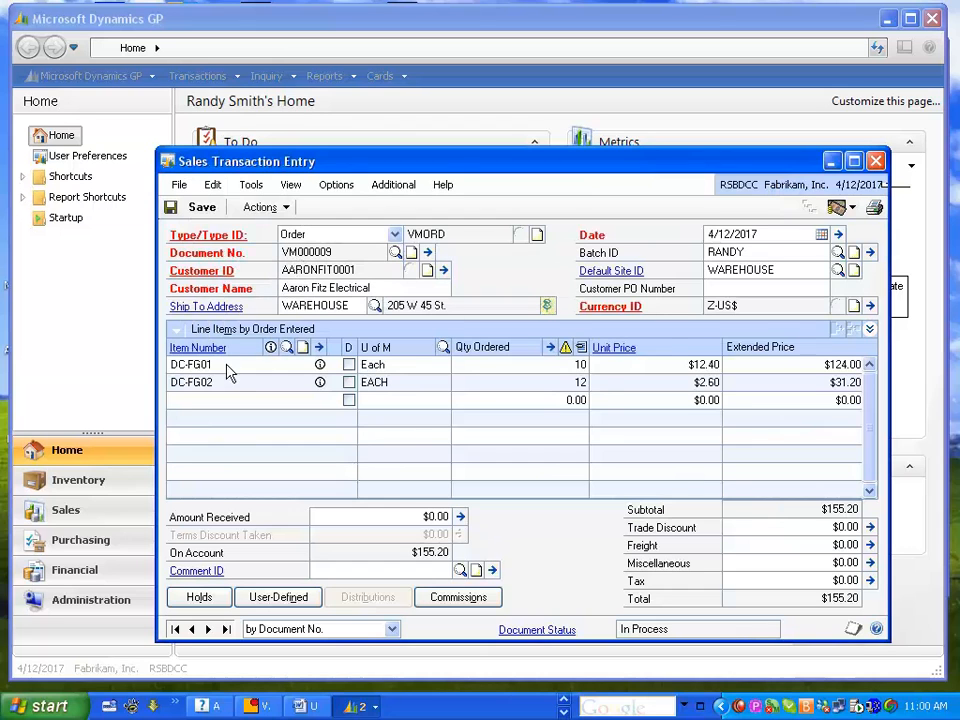
pyautogui.click(242, 379)
pyautogui.click(232, 365)
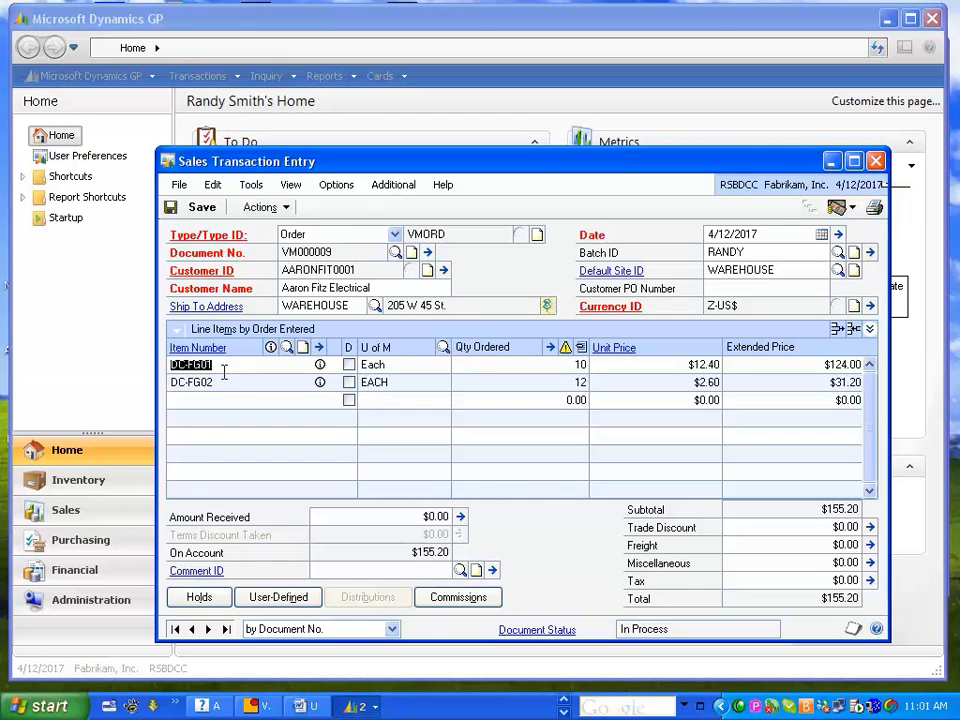
pyautogui.click(219, 382)
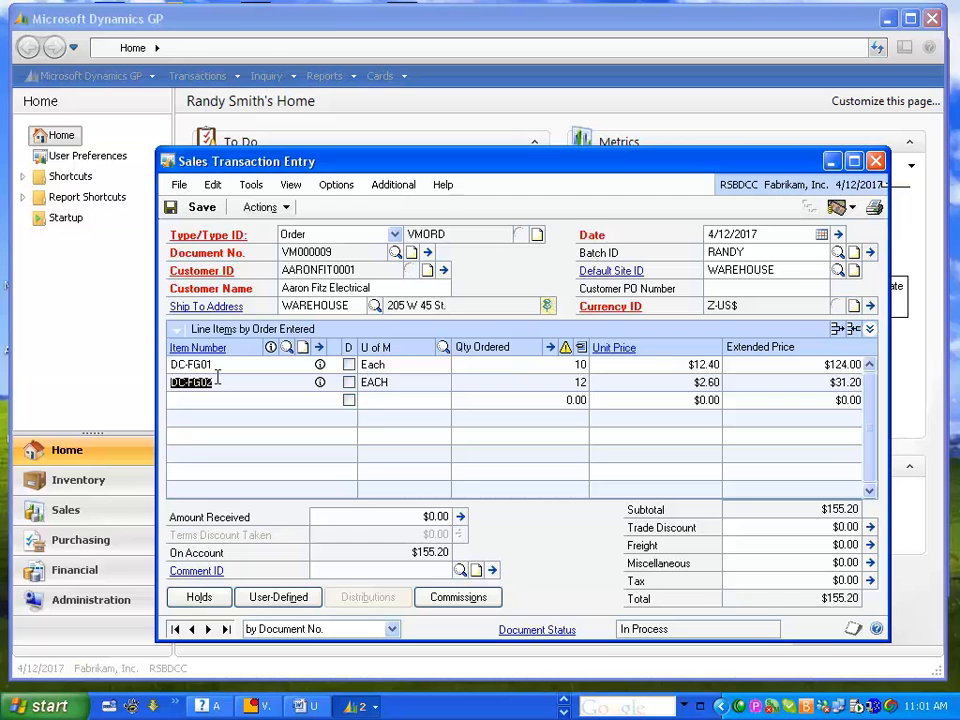
pyautogui.click(216, 366)
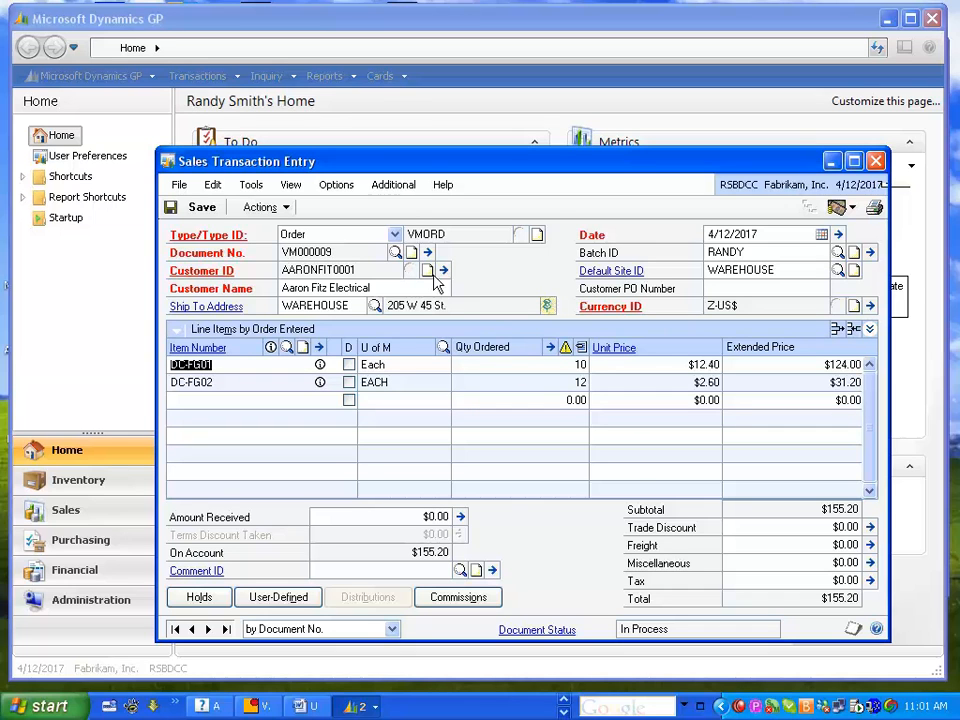
# - Run the Vicinity Inquiry on the sales order, view the schedules for DC-FG02 and DC-FG01, and close it
pyautogui.click(396, 187)
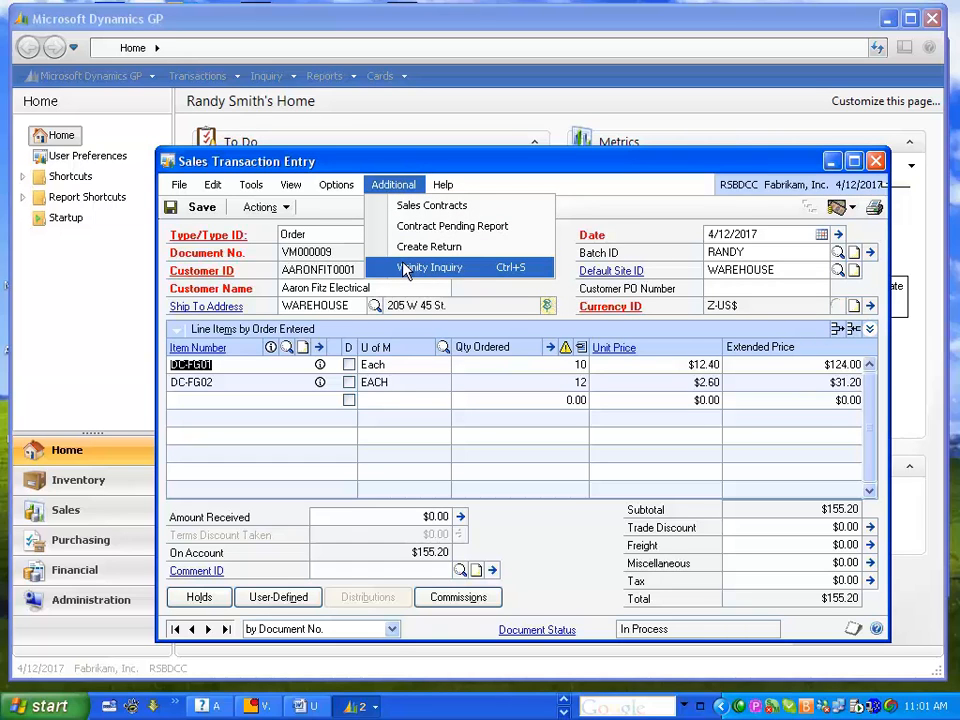
pyautogui.click(405, 268)
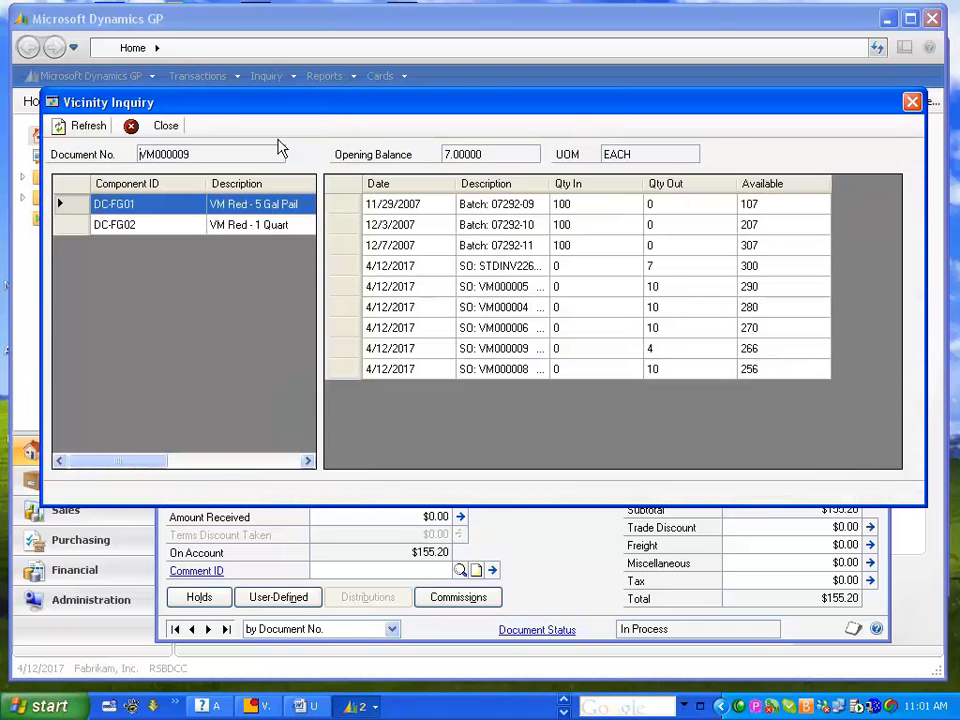
pyautogui.click(124, 228)
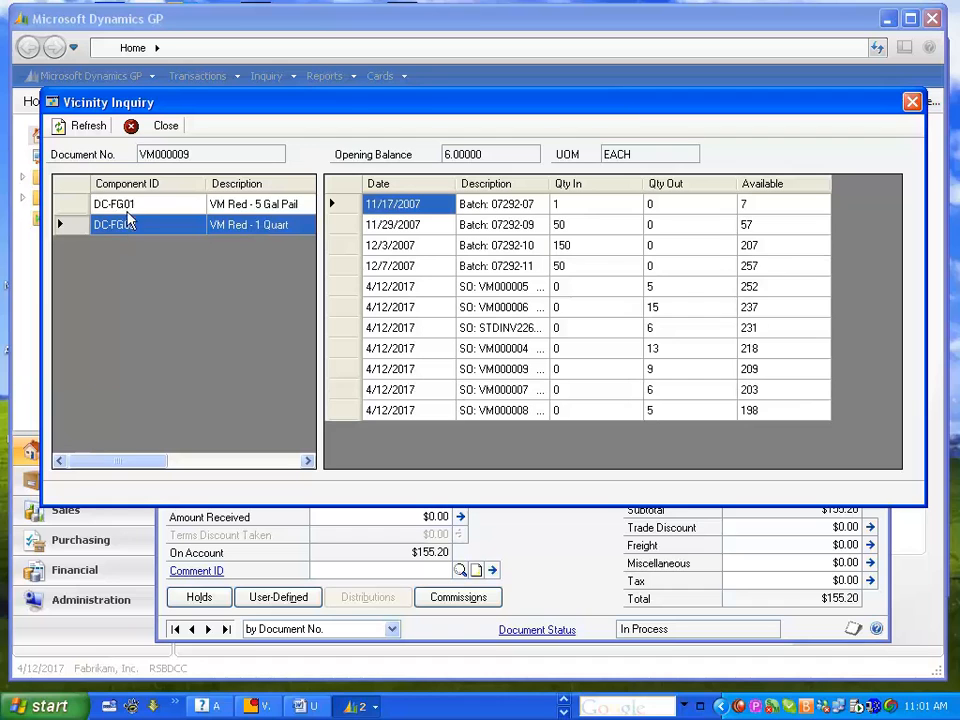
pyautogui.click(128, 212)
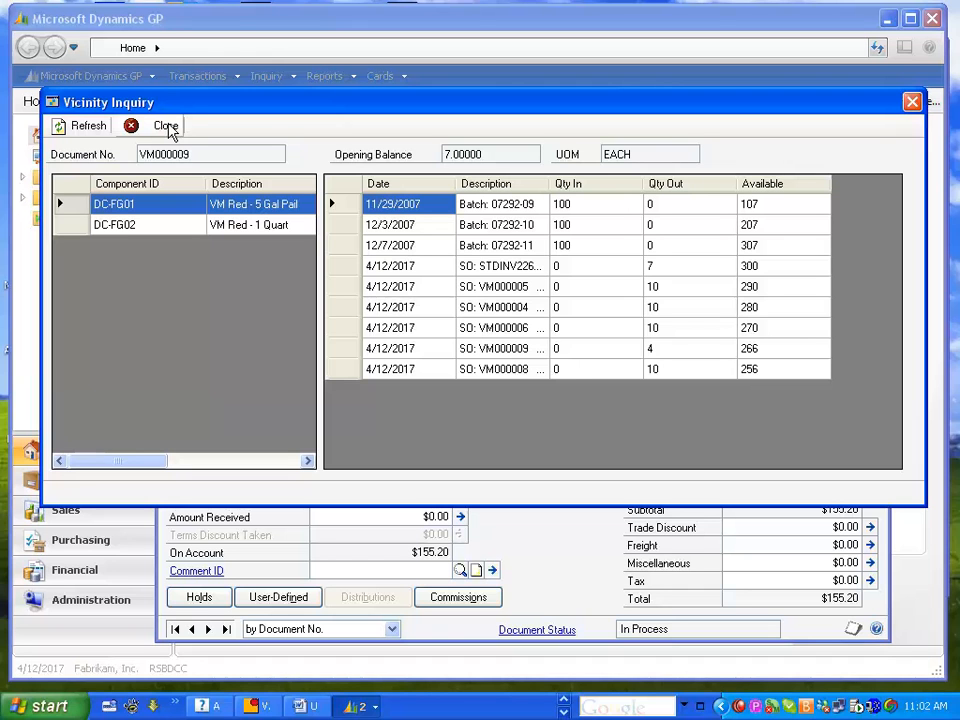
pyautogui.click(166, 126)
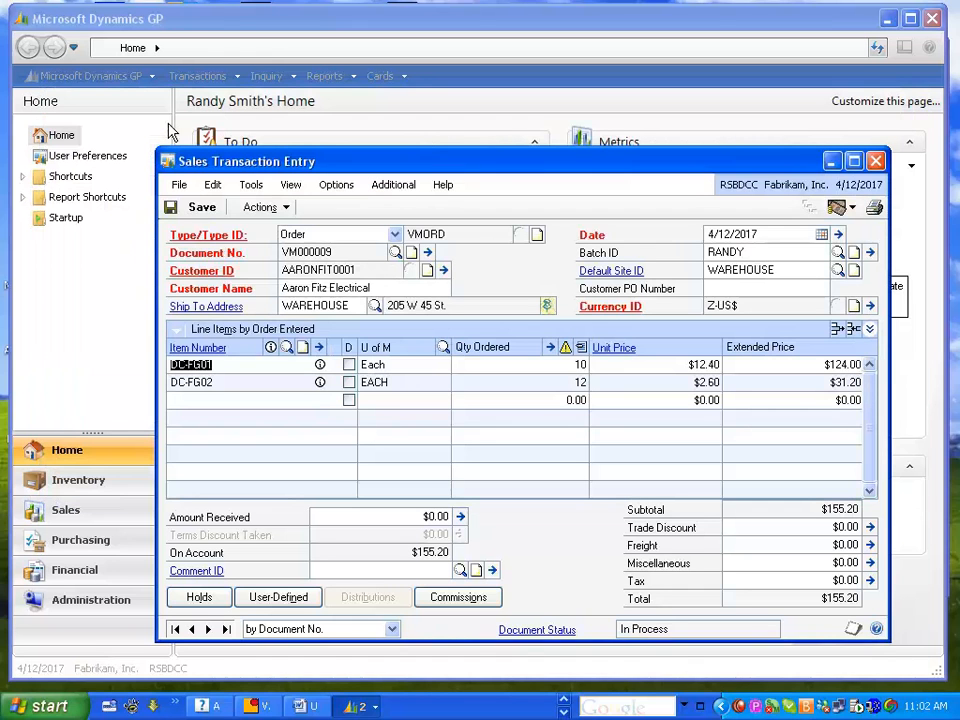
# - Reopen the Vicinity Inquiry for the sales order's DC-FG01 item and close it again
pyautogui.click(390, 186)
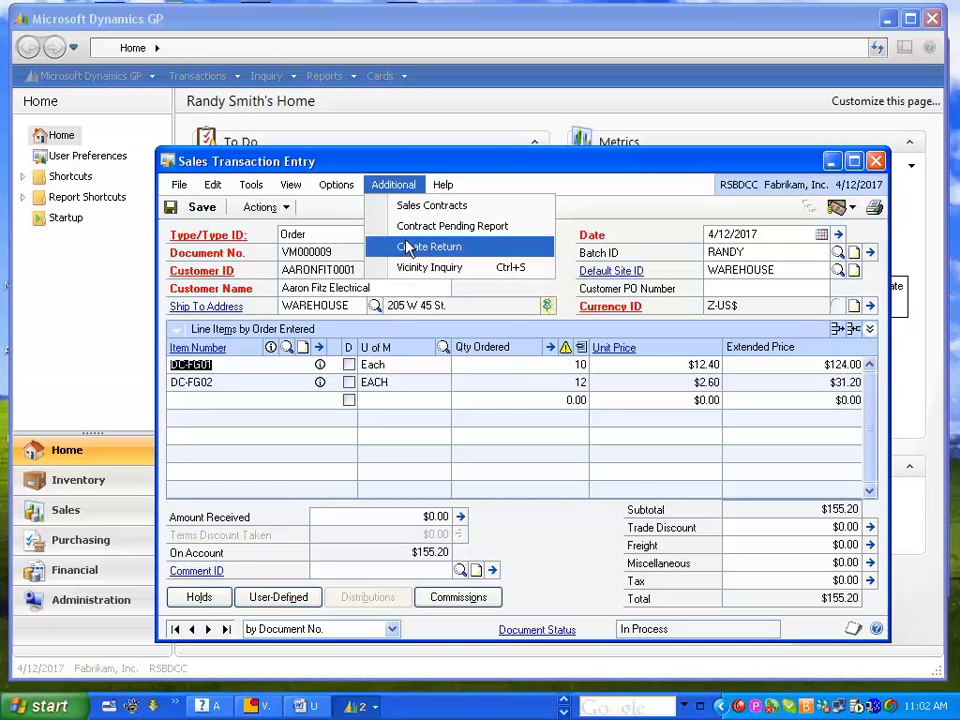
pyautogui.click(392, 185)
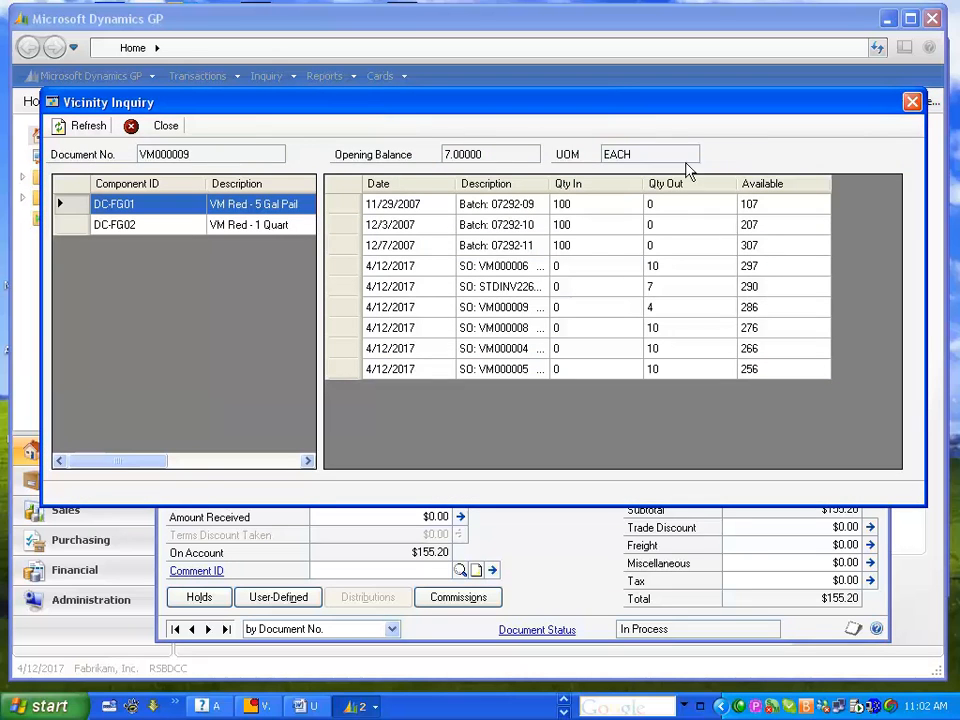
pyautogui.click(912, 102)
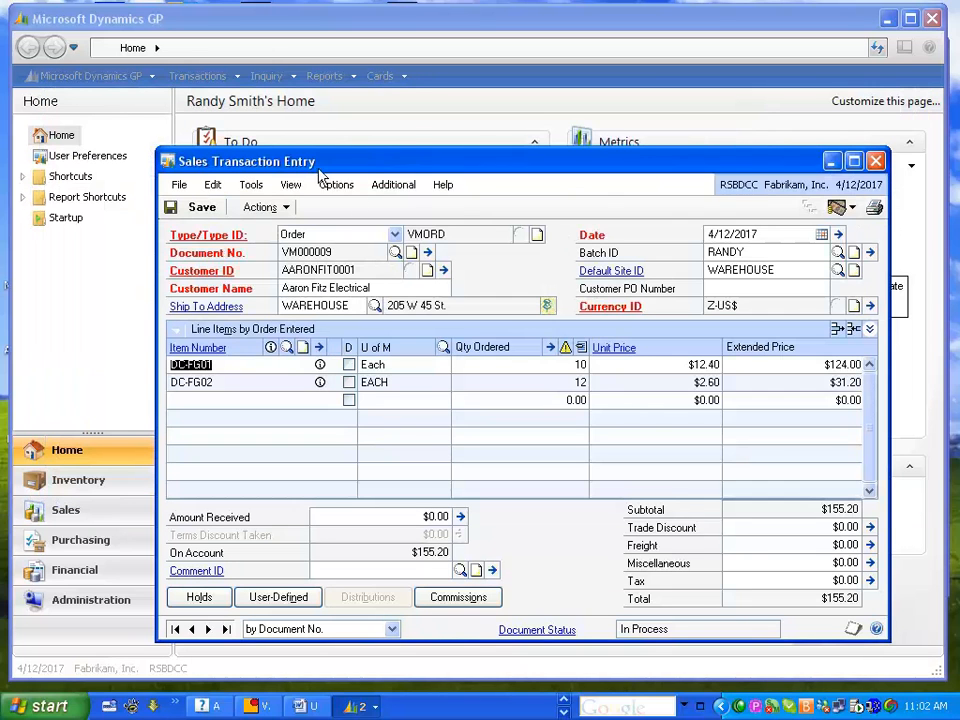
# - Move the sales transaction window aside and open the last purchase order in the list, for A Travel Company, in Purchase Order Entry
pyautogui.moveTo(504, 161); pyautogui.dragTo(636, 134)
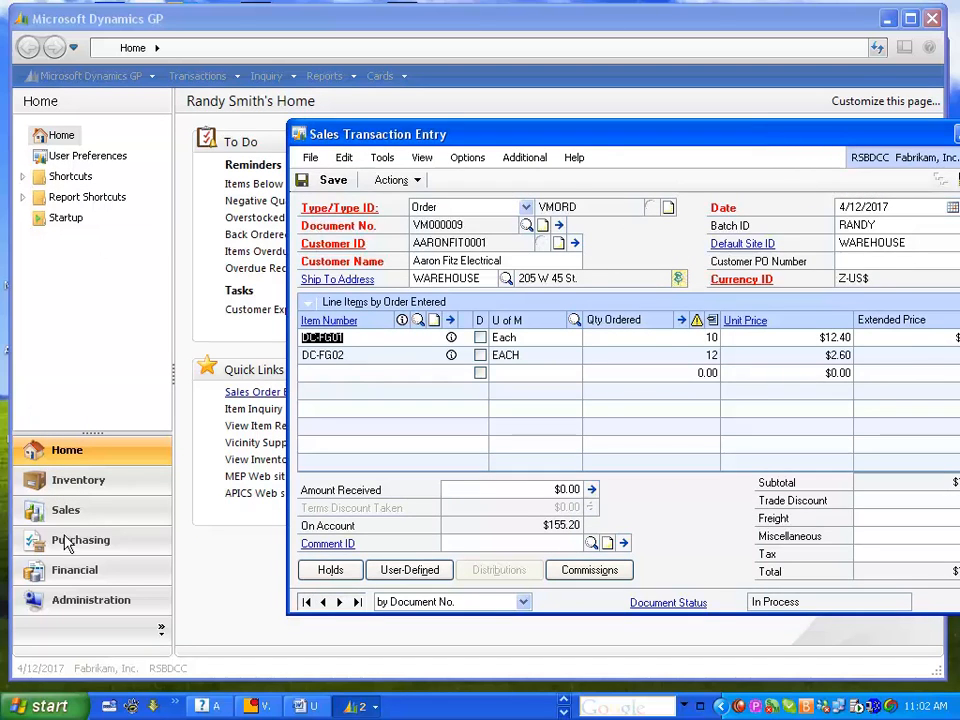
pyautogui.click(66, 538)
pyautogui.click(87, 542)
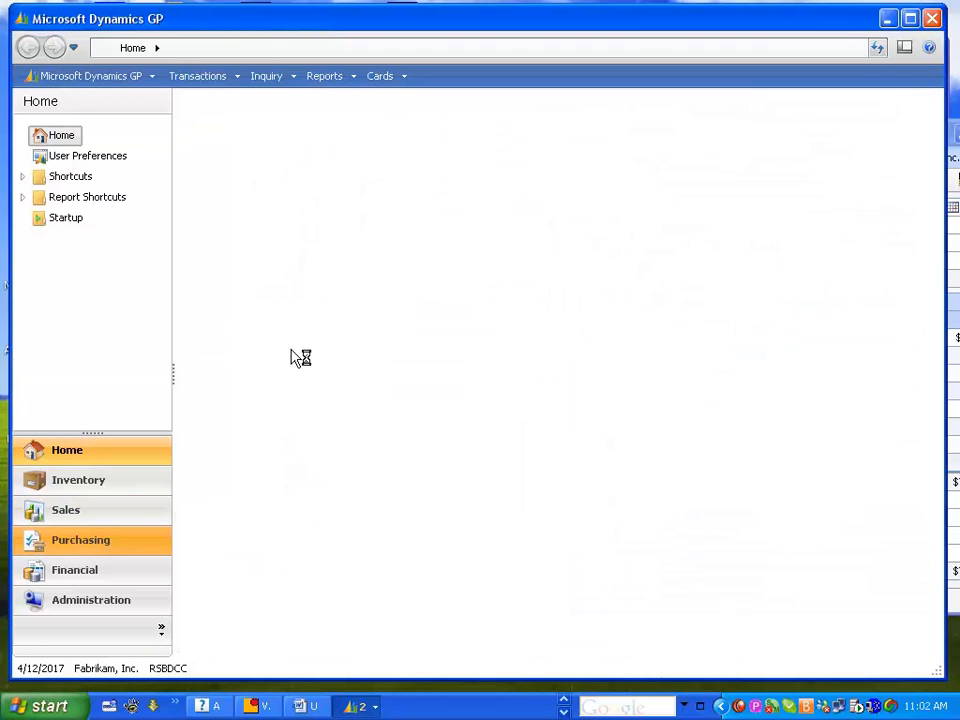
pyautogui.click(276, 164)
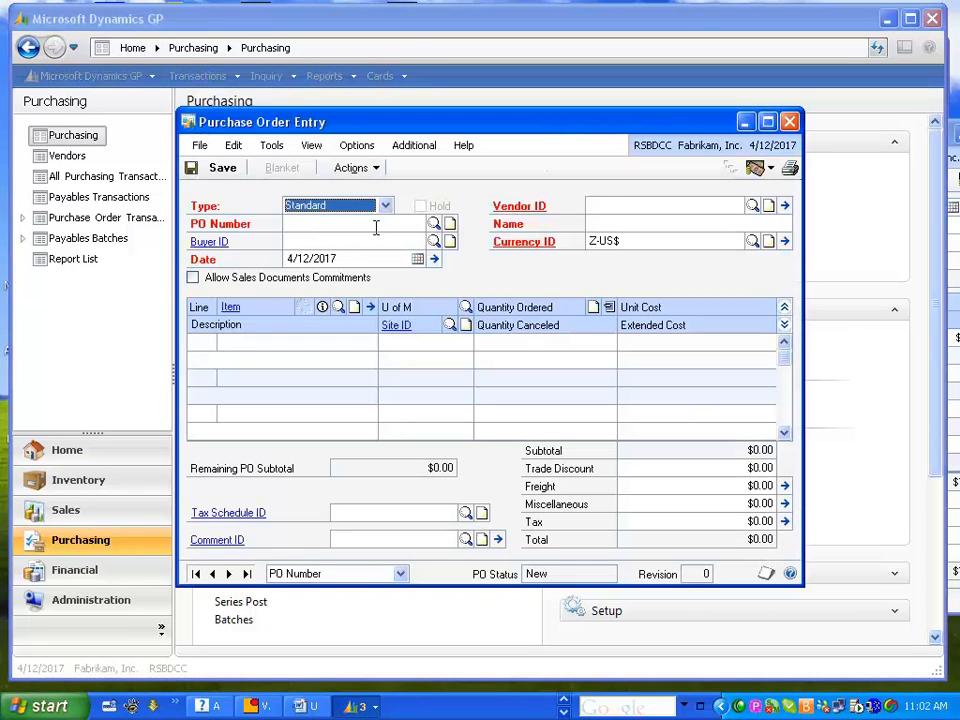
pyautogui.click(433, 223)
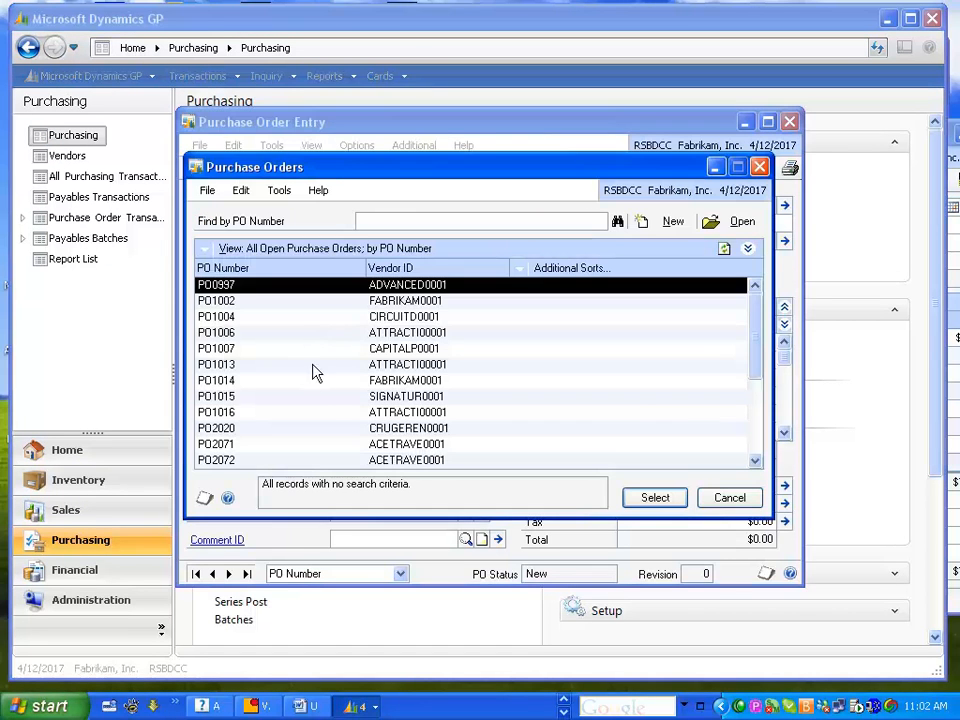
pyautogui.moveTo(752, 323); pyautogui.dragTo(741, 435)
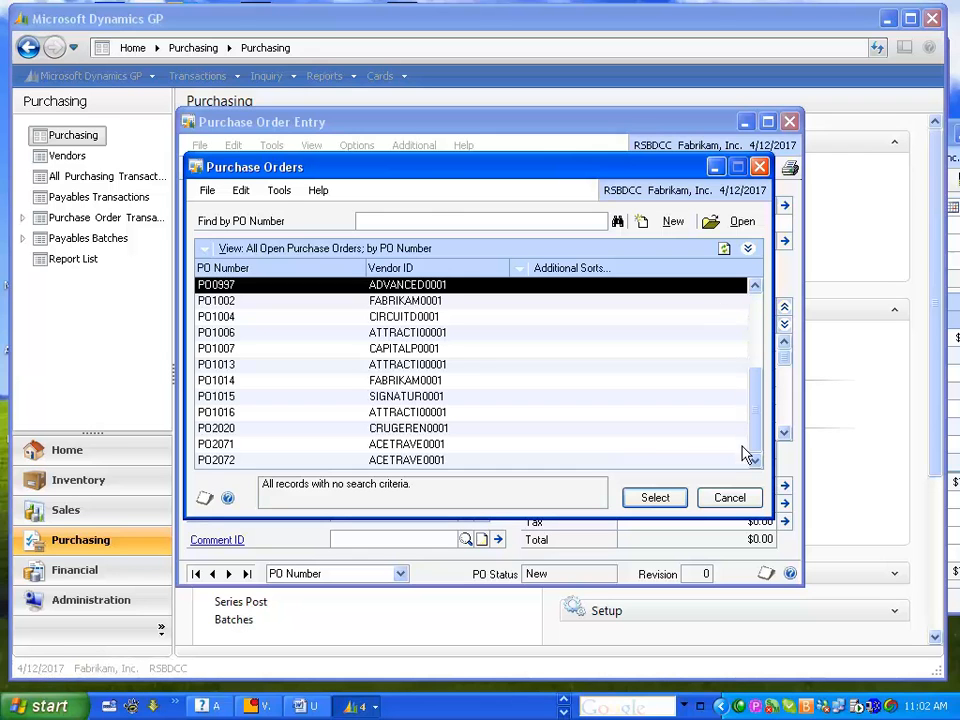
pyautogui.doubleClick(360, 457)
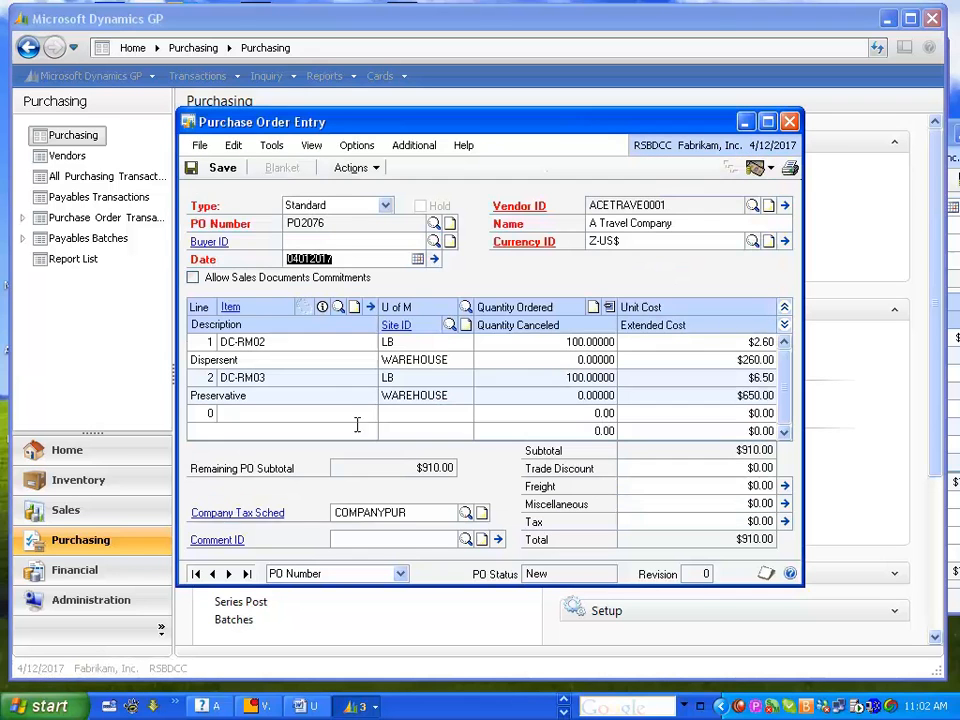
# - Select the DC-RM02 Dispersent line of the purchase order, review its schedule in the Vicinity Inquiry, and close the inquiry
pyautogui.click(285, 360)
pyautogui.click(274, 341)
pyautogui.click(270, 359)
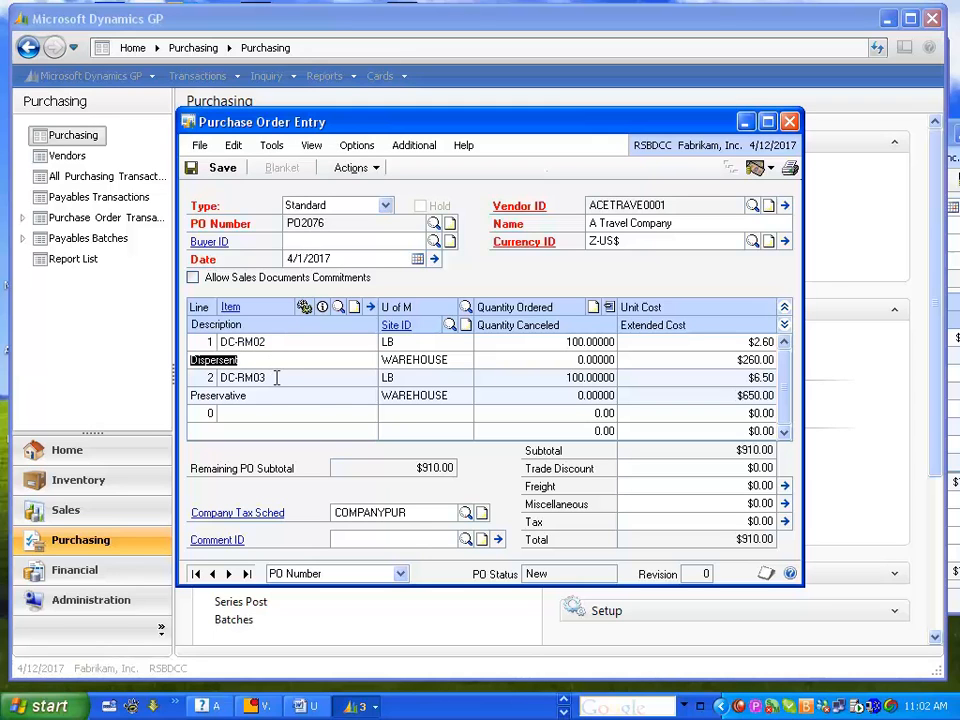
pyautogui.click(270, 396)
pyautogui.click(268, 358)
pyautogui.click(410, 148)
pyautogui.click(424, 164)
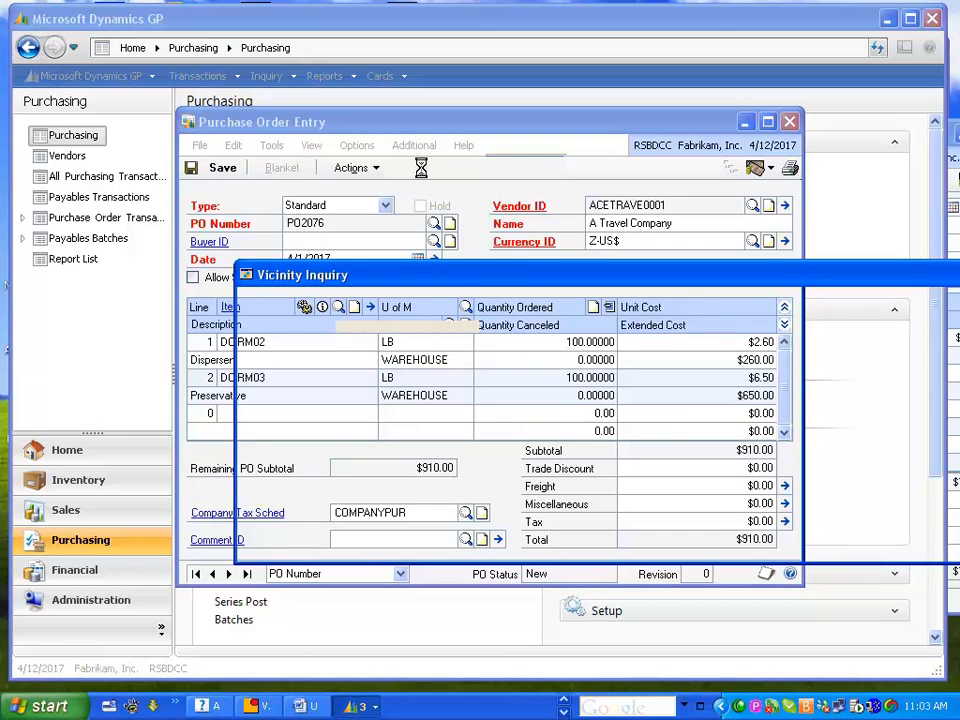
pyautogui.moveTo(446, 279); pyautogui.dragTo(266, 133)
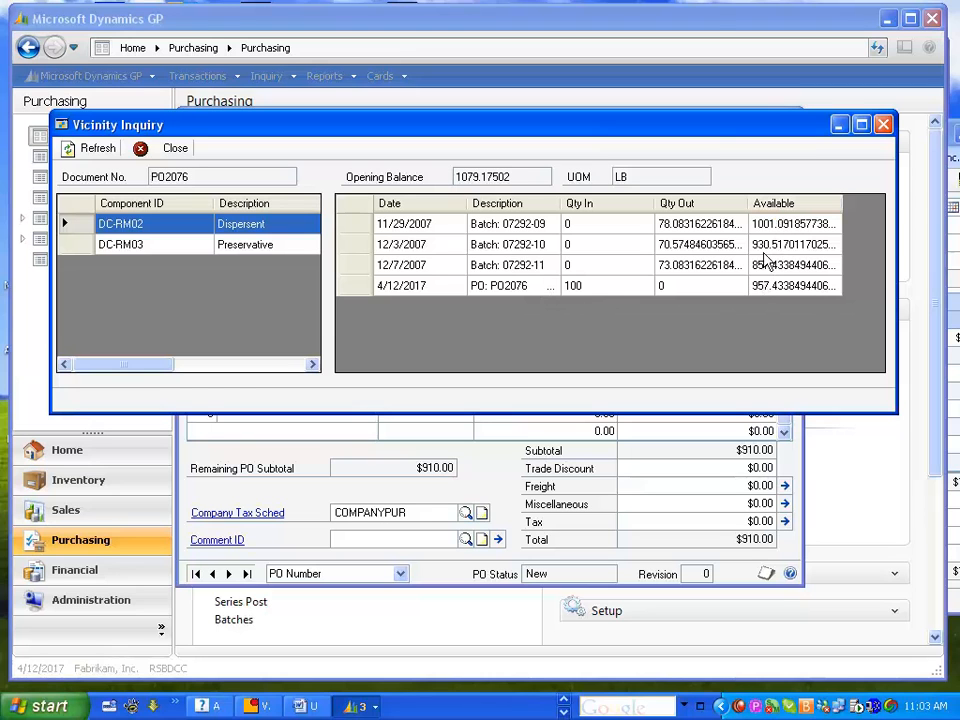
pyautogui.click(163, 148)
# - Reopen the Vicinity Inquiry from the purchase order and close it again
pyautogui.click(410, 145)
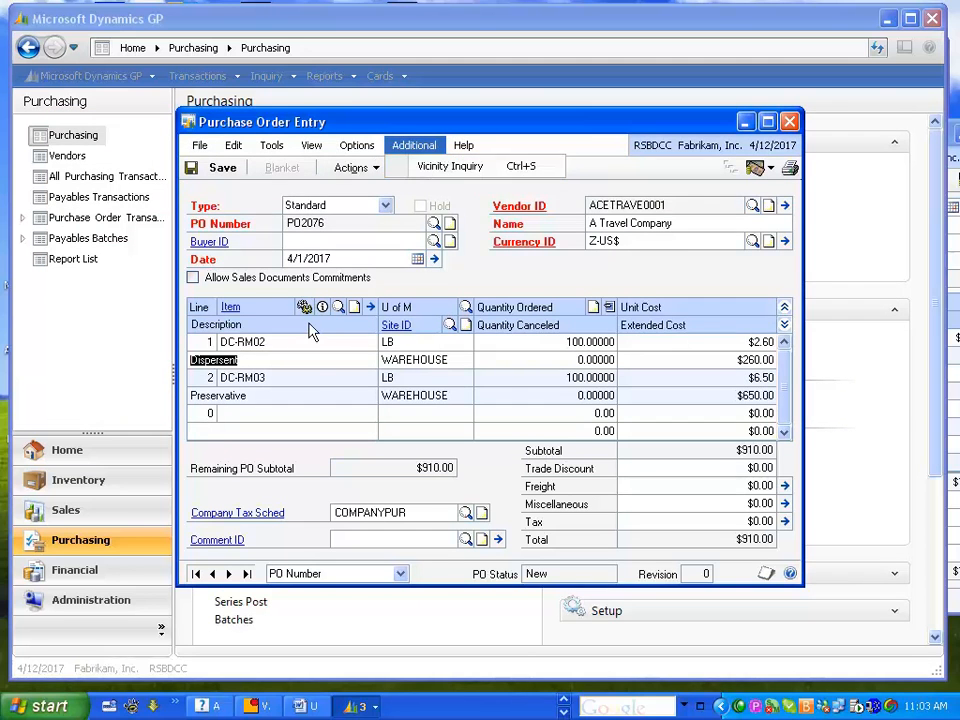
pyautogui.hotkey('ctrl', 's')
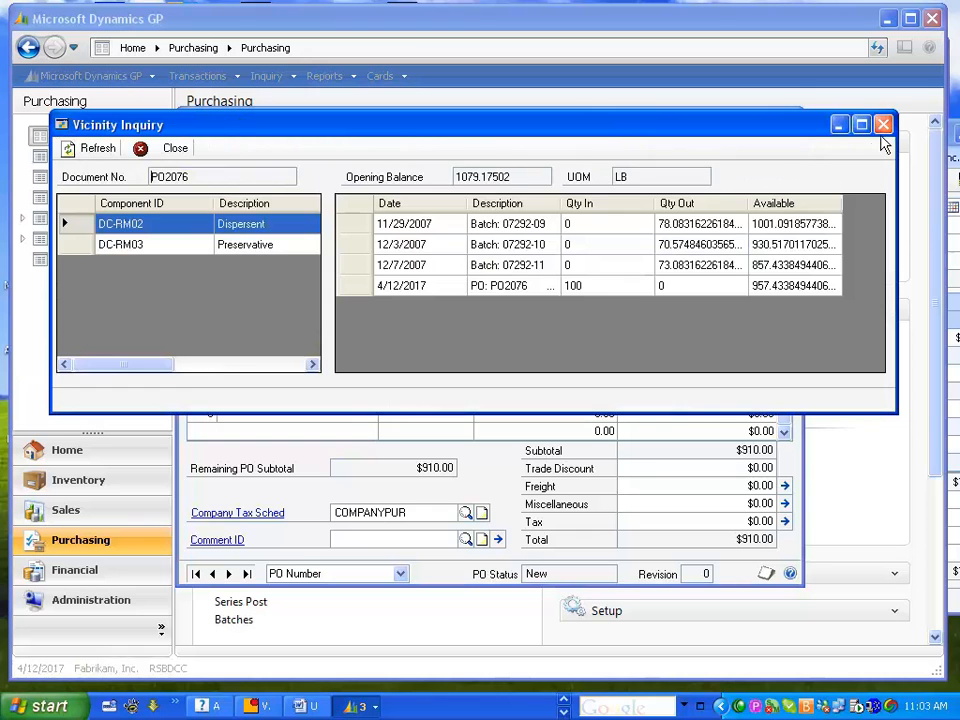
pyautogui.click(883, 124)
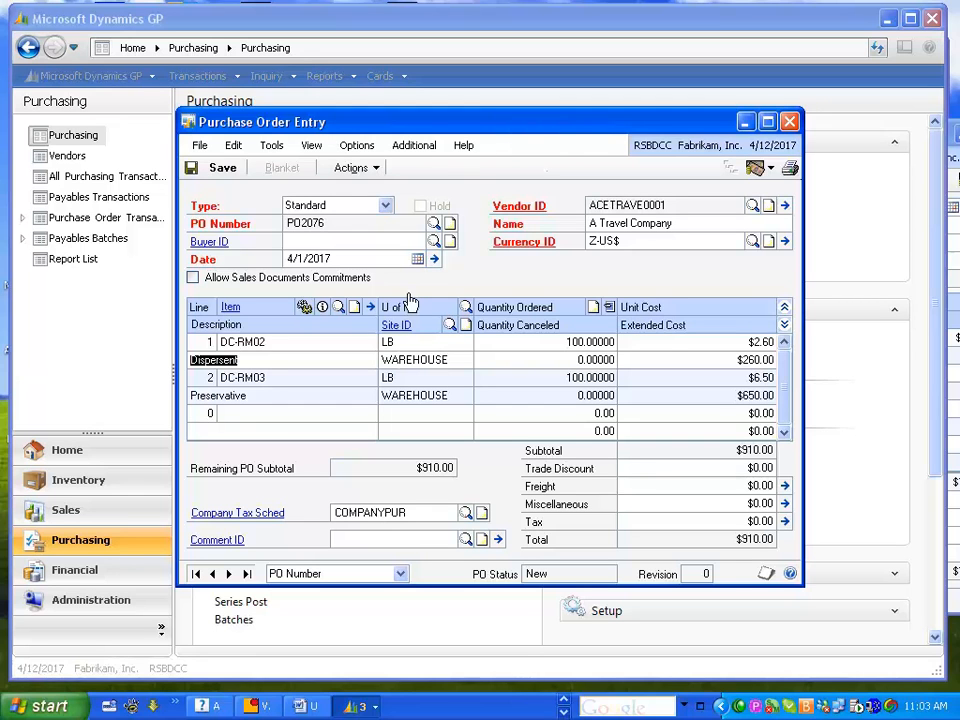
# - Switch to the AddIns folder window in Windows Explorer and examine the VicinityMfg add-in DLL and config files
pyautogui.click(565, 699)
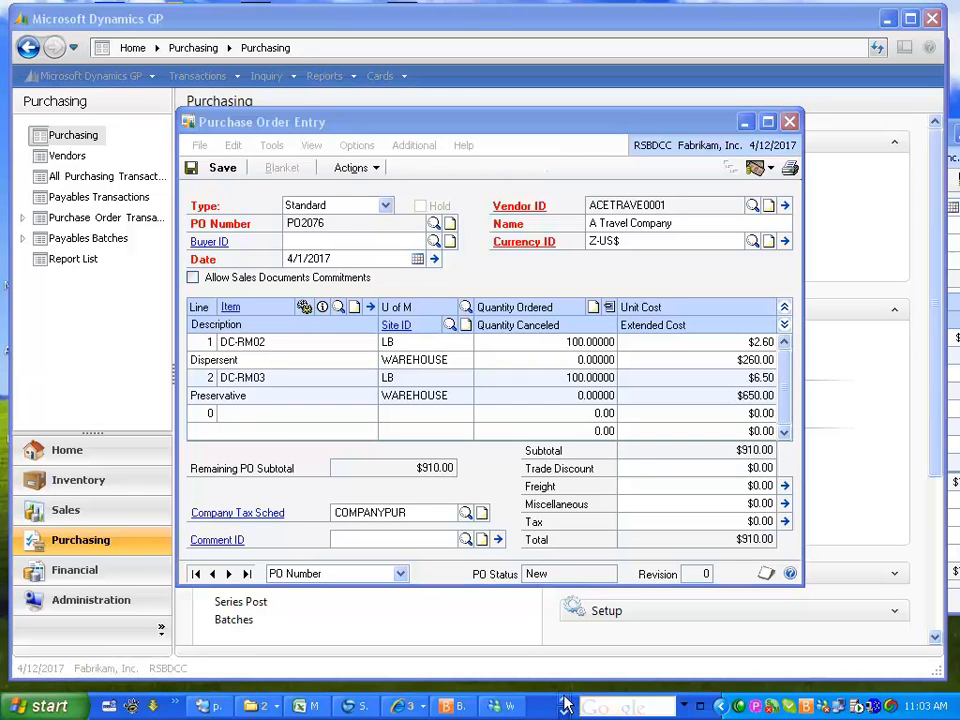
pyautogui.click(270, 708)
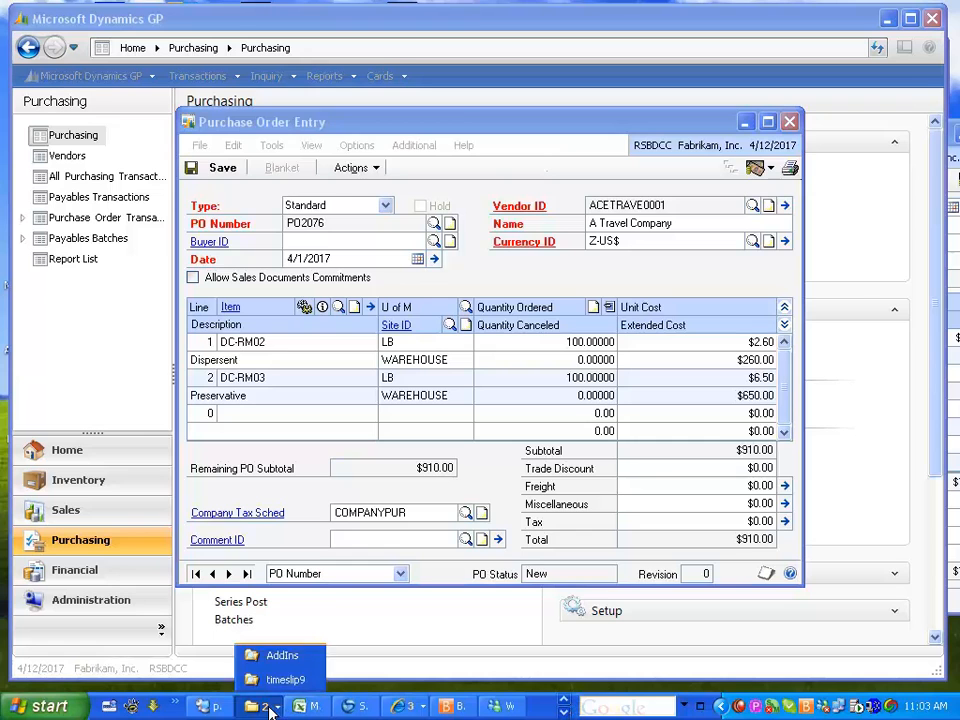
pyautogui.click(278, 656)
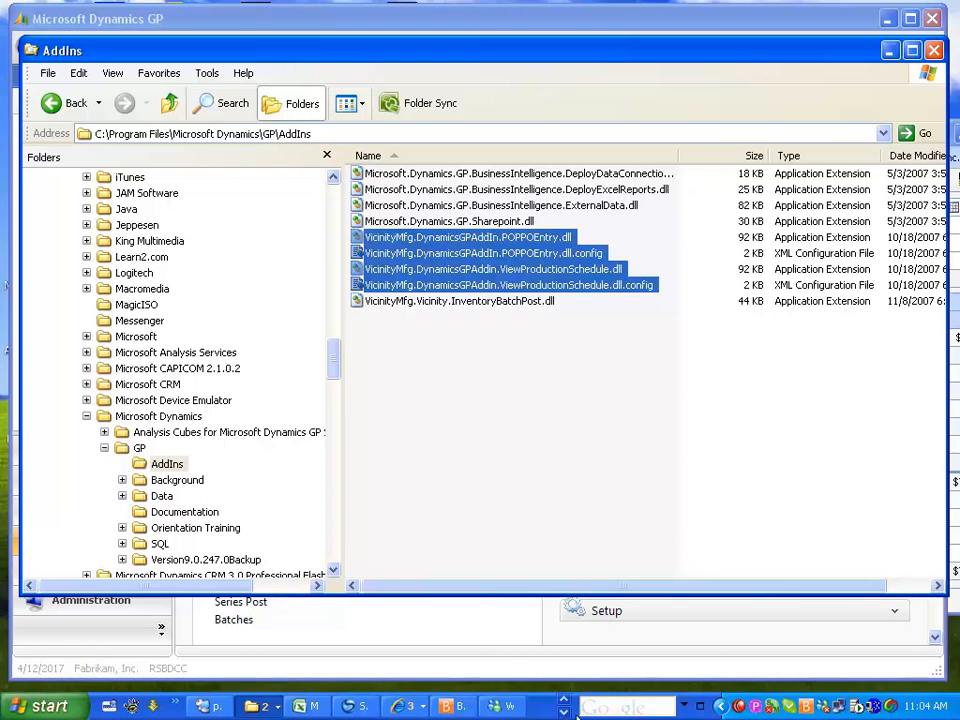
# - Switch back to the Purchase Order Entry window in Microsoft Dynamics GP
pyautogui.click(565, 712)
pyautogui.click(358, 706)
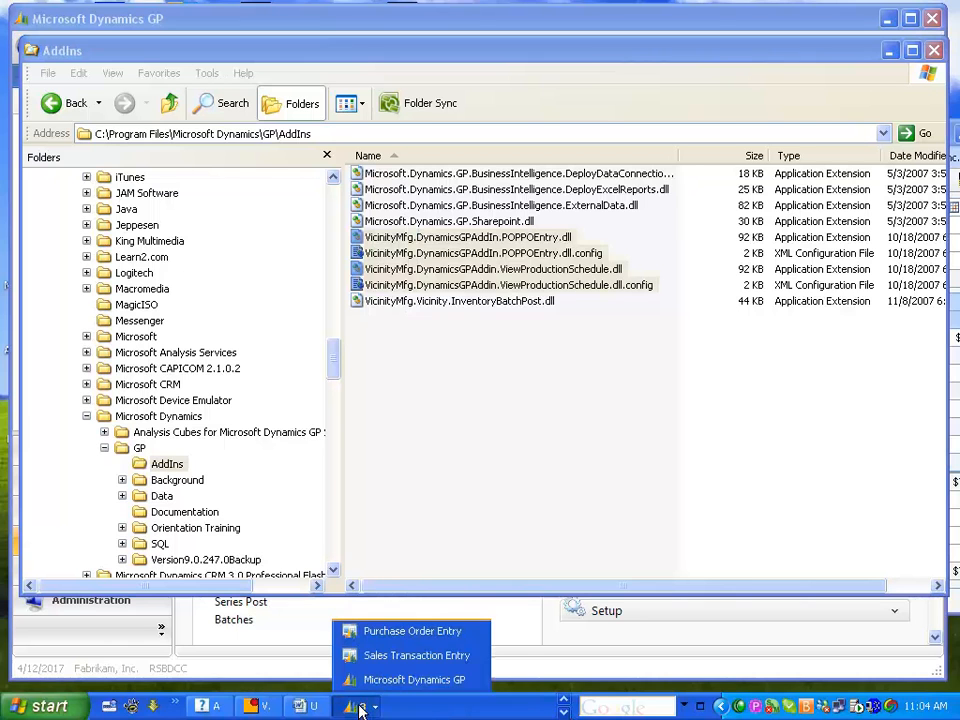
pyautogui.click(400, 631)
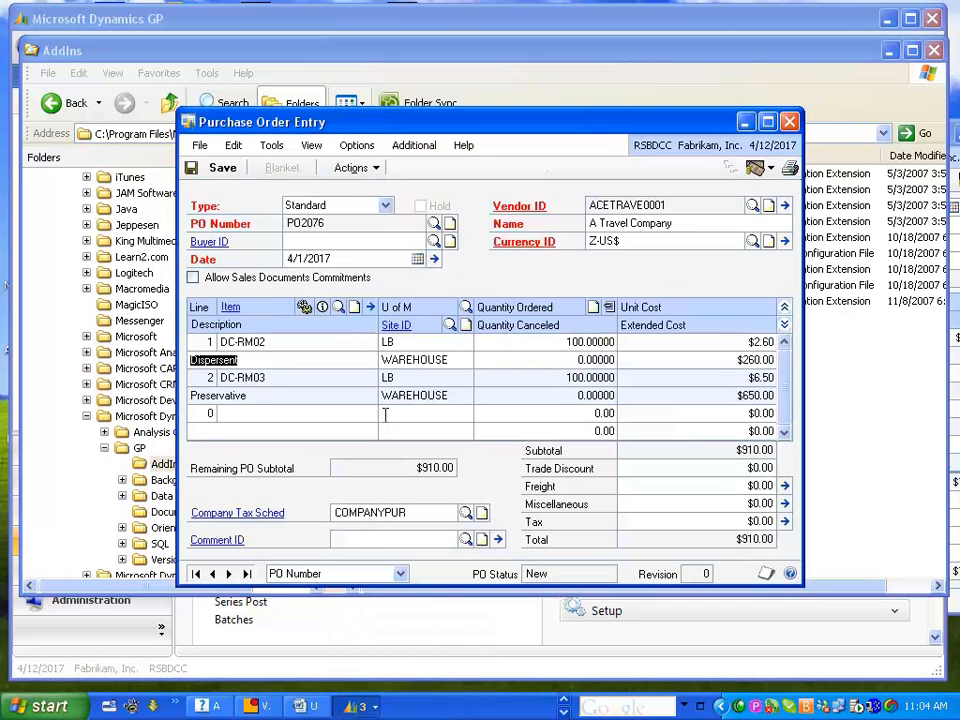